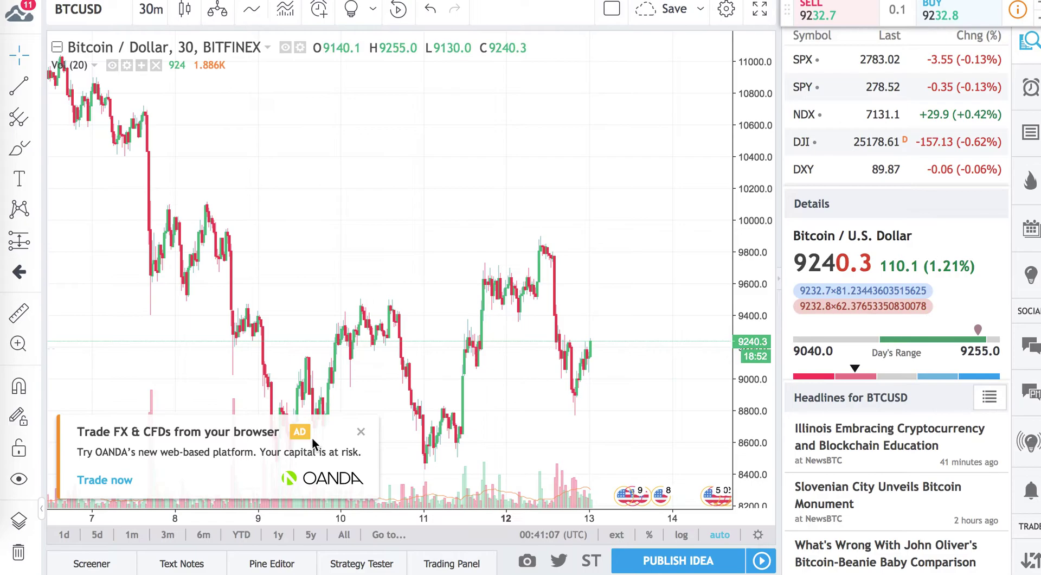
Close the OANDA advertisement on the Bitcoin / Dollar 30-minute Bitfinex chart.
left_click(361, 432)
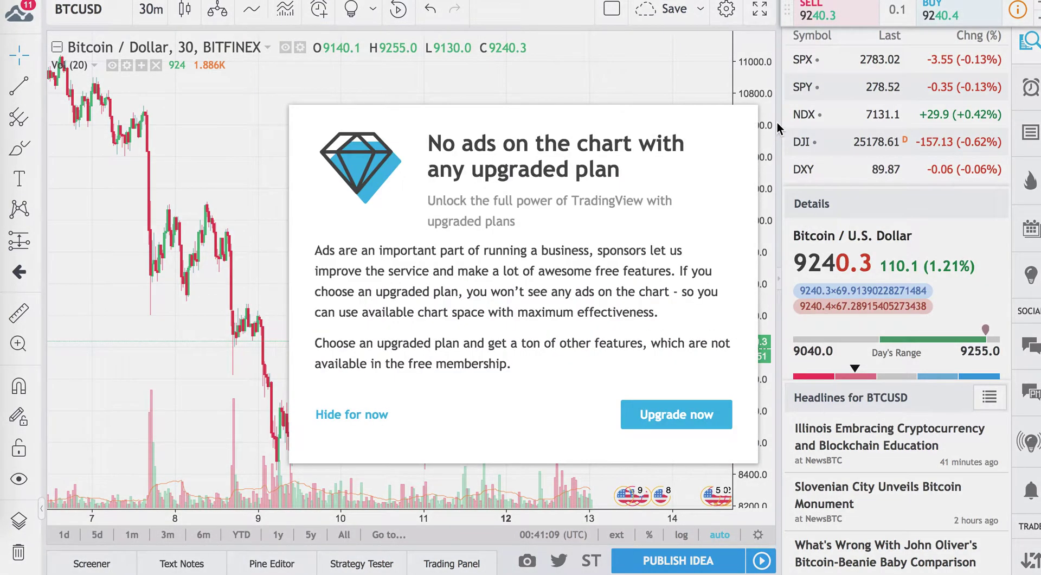
Dismiss the upgrade prompt and add the Relative Strength Index indicator found by searching 'rsi'.
left_click(352, 415)
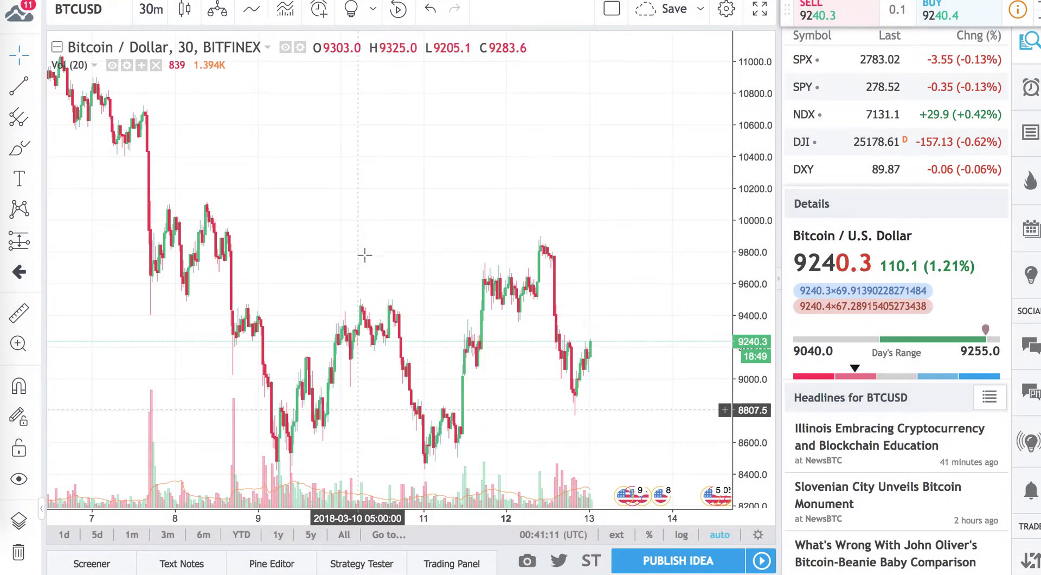
scroll(471, 258, "left", 5)
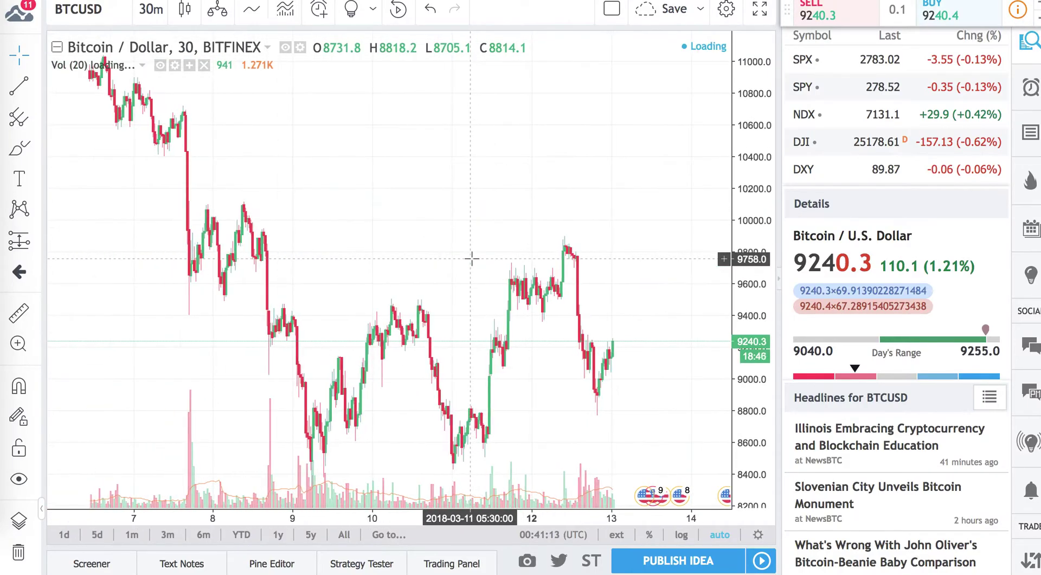
left_click(286, 18)
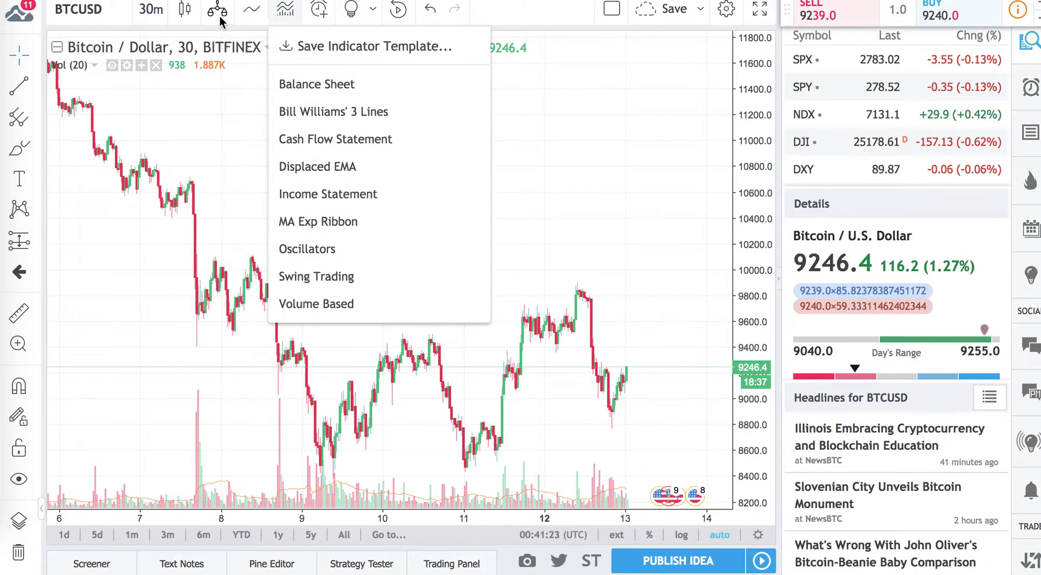
left_click(251, 10)
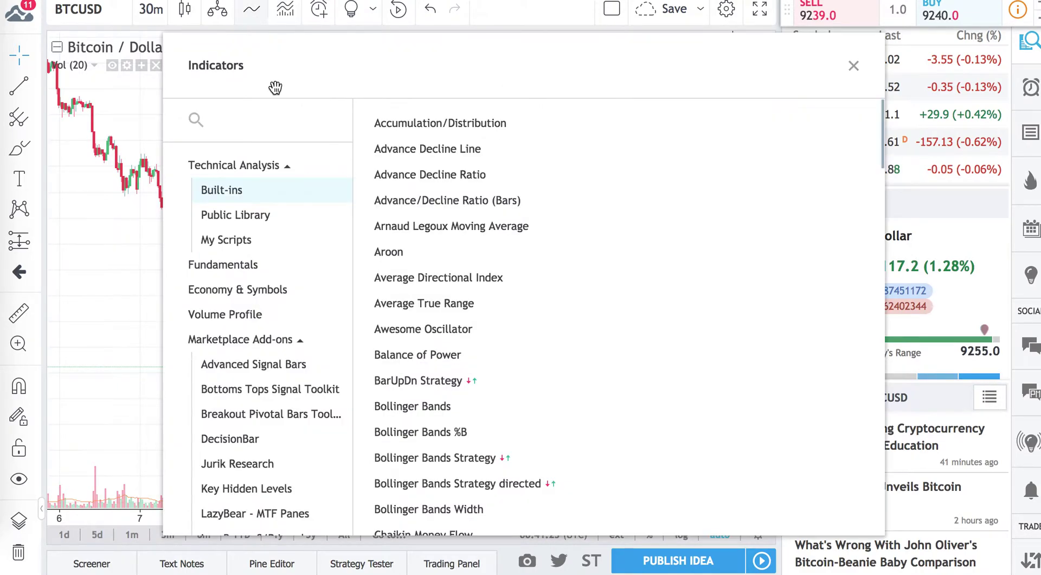
left_click(236, 129)
type("rsi")
left_click(468, 140)
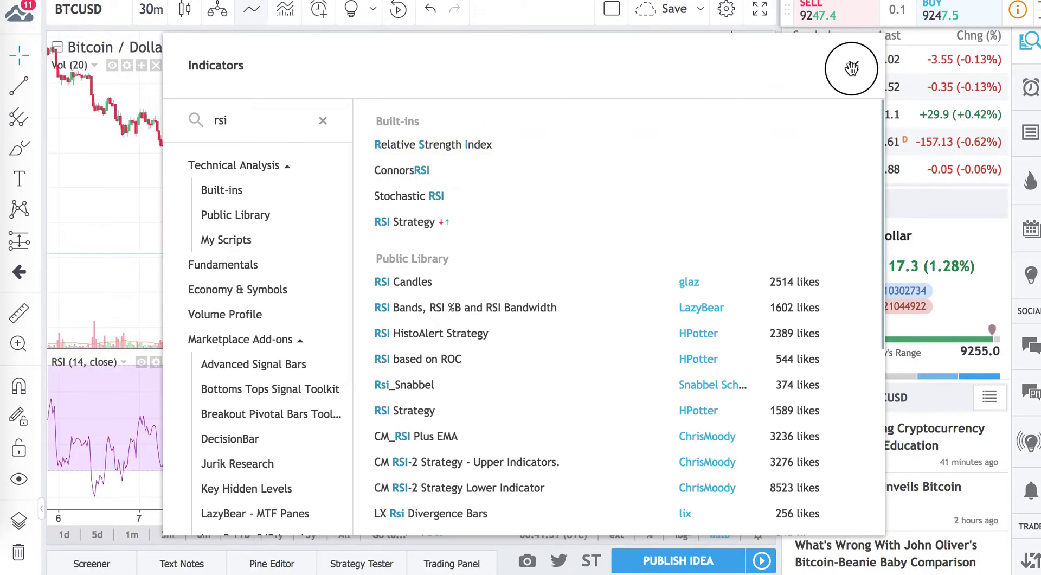
left_click(852, 67)
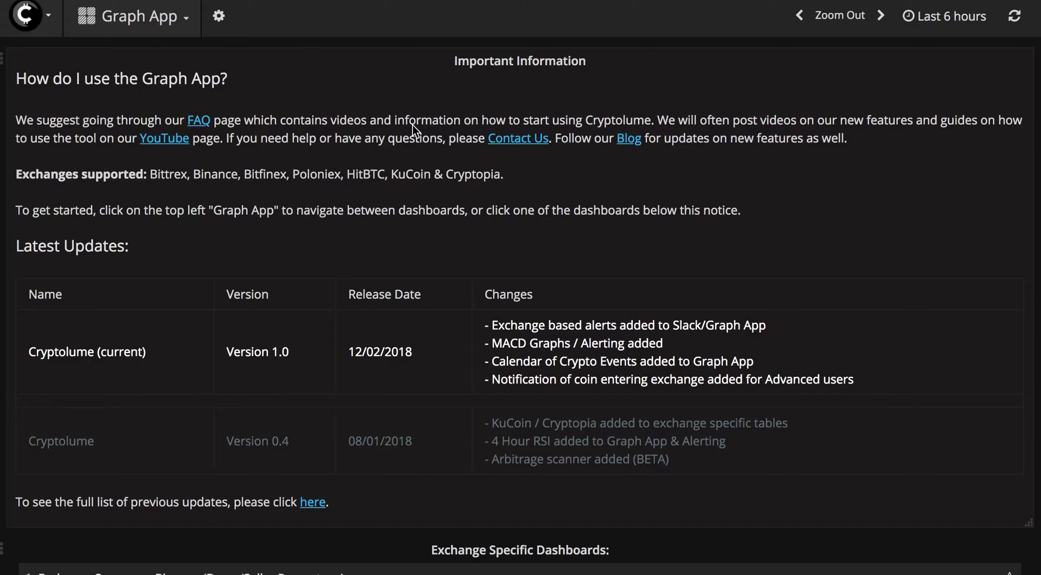
Bring up the list of Cryptolume dashboards from the Graph App home page.
left_click(128, 20)
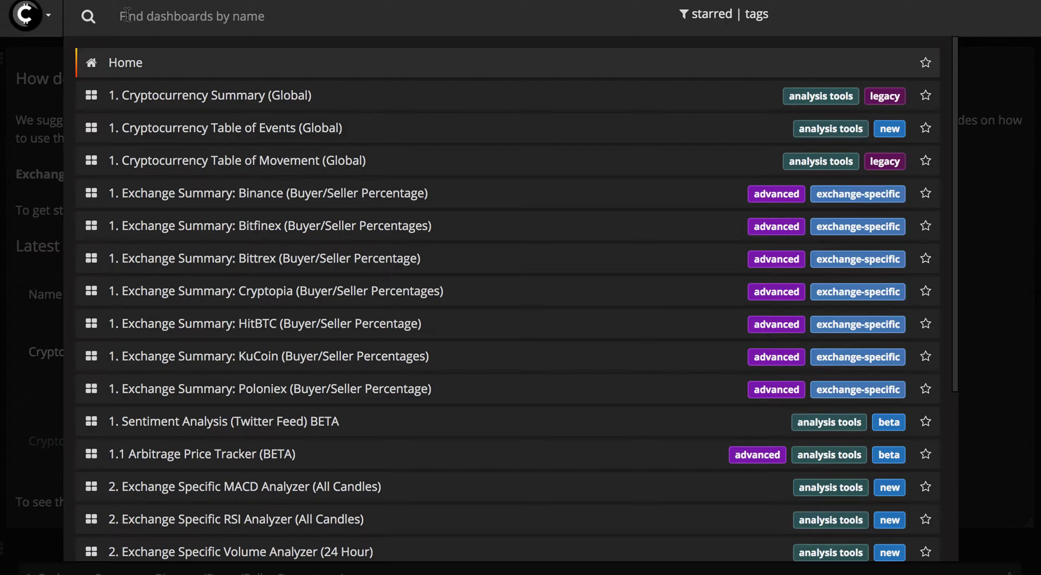
Load the 2. Global RSI Analyzer (All Candles) dashboard from the dashboard list.
scroll(254, 257, "down", 3)
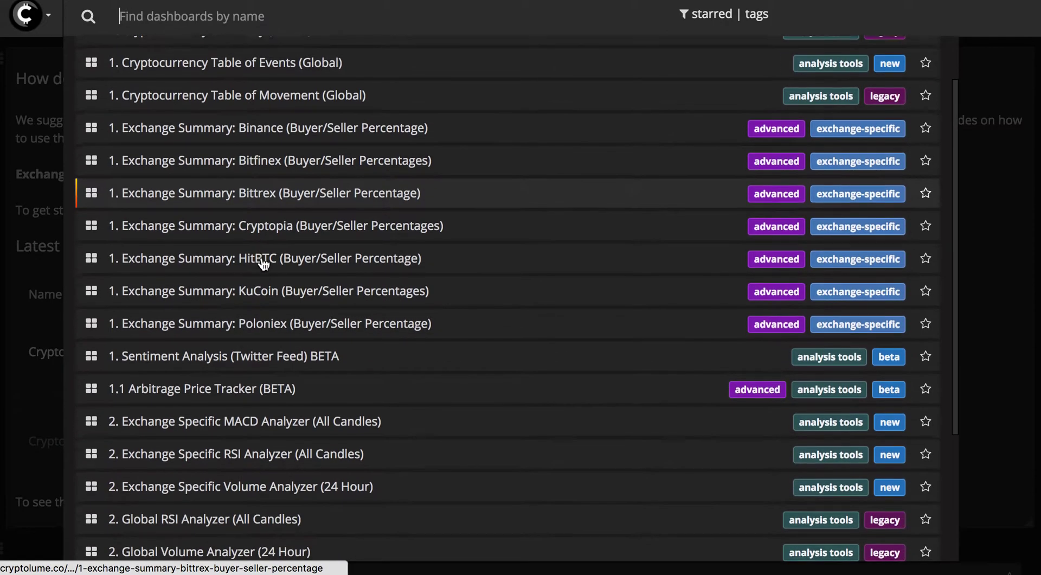
scroll(264, 264, "down", 2)
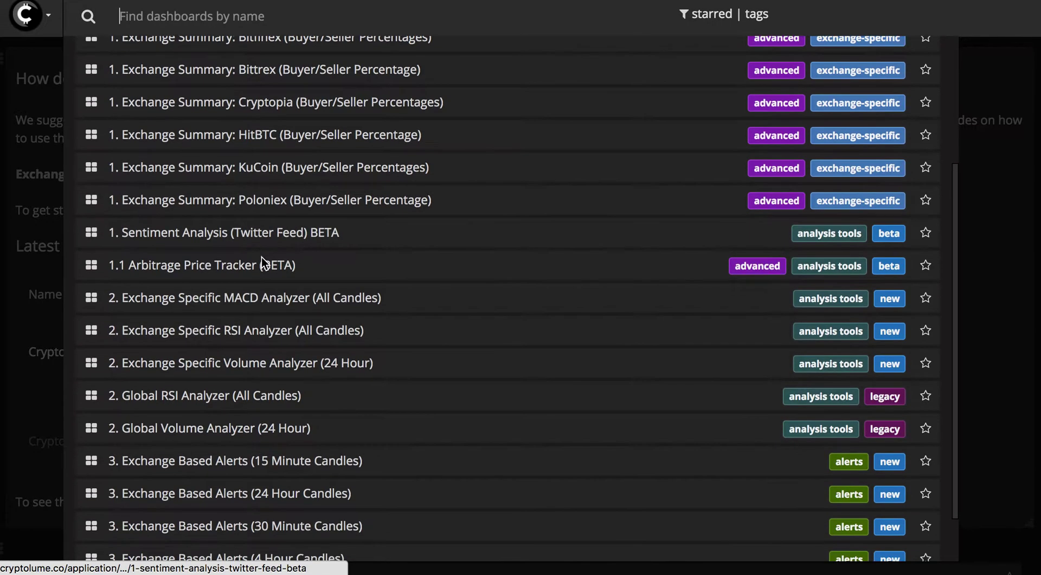
left_click(271, 406)
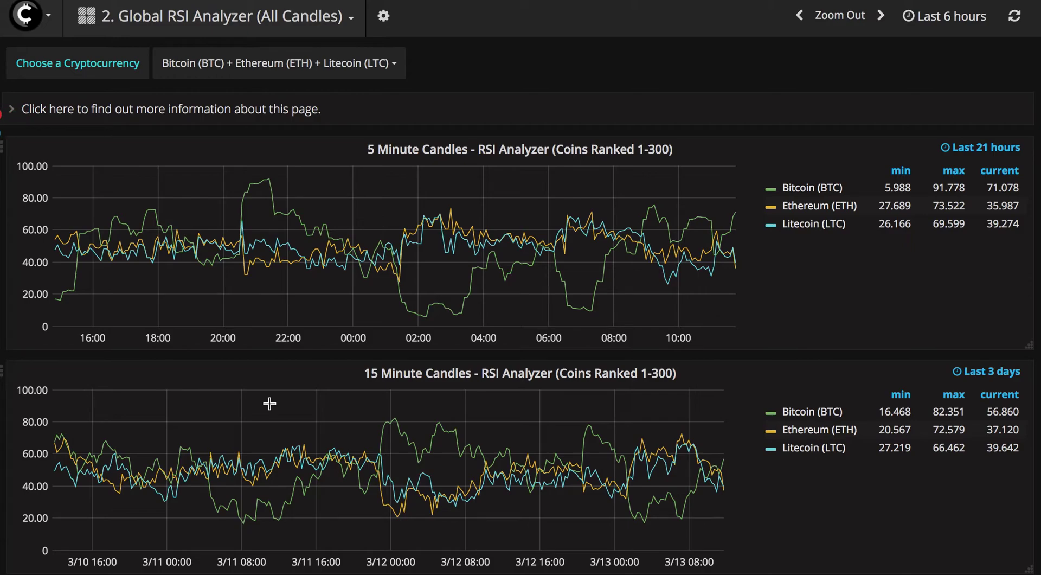
left_click(293, 62)
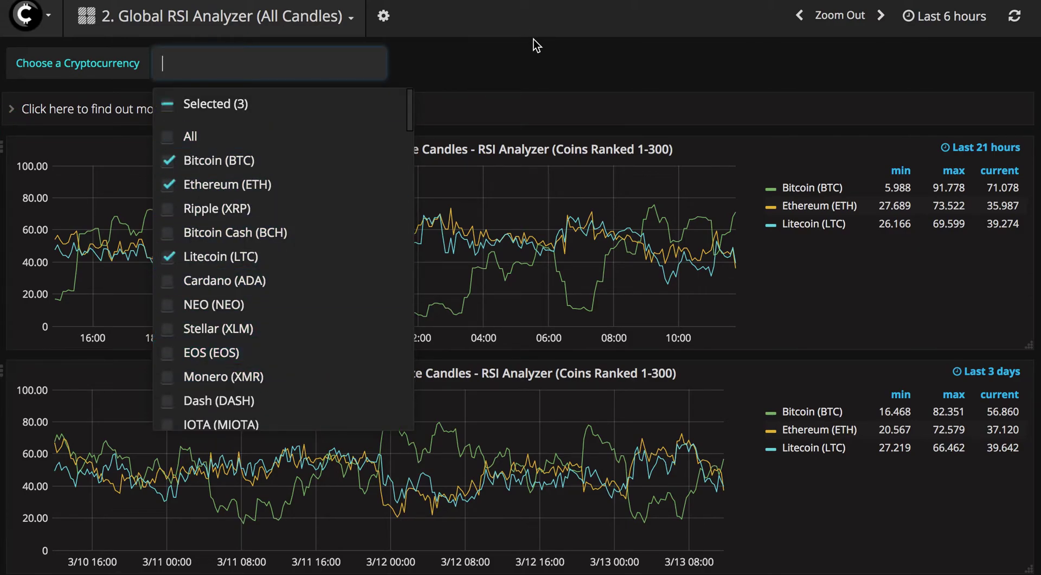
left_click(530, 63)
scroll(627, 359, "down", 9)
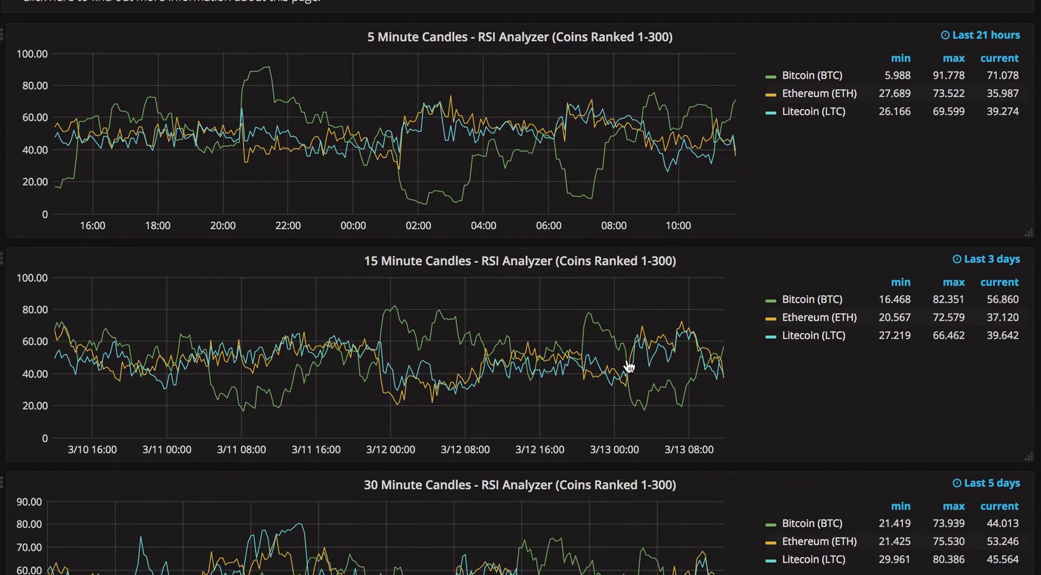
scroll(627, 360, "down", 4)
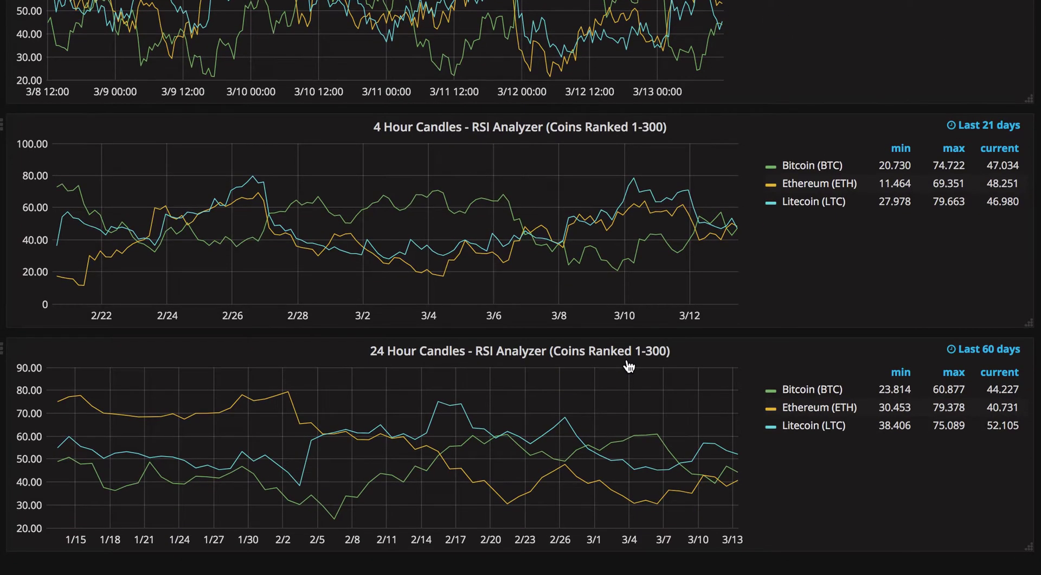
scroll(629, 364, "up", 7)
scroll(629, 367, "up", 6)
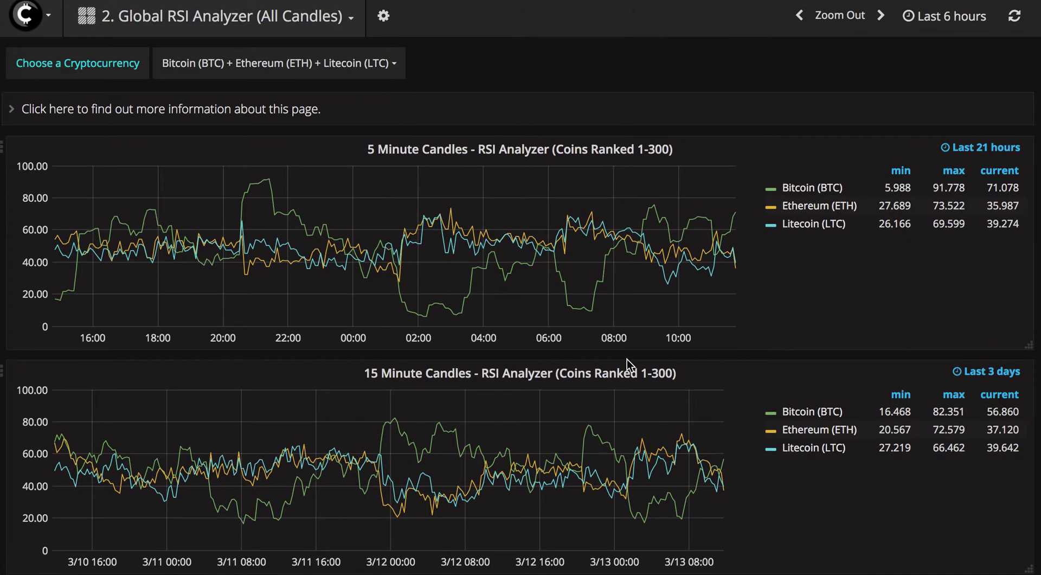
left_click(352, 21)
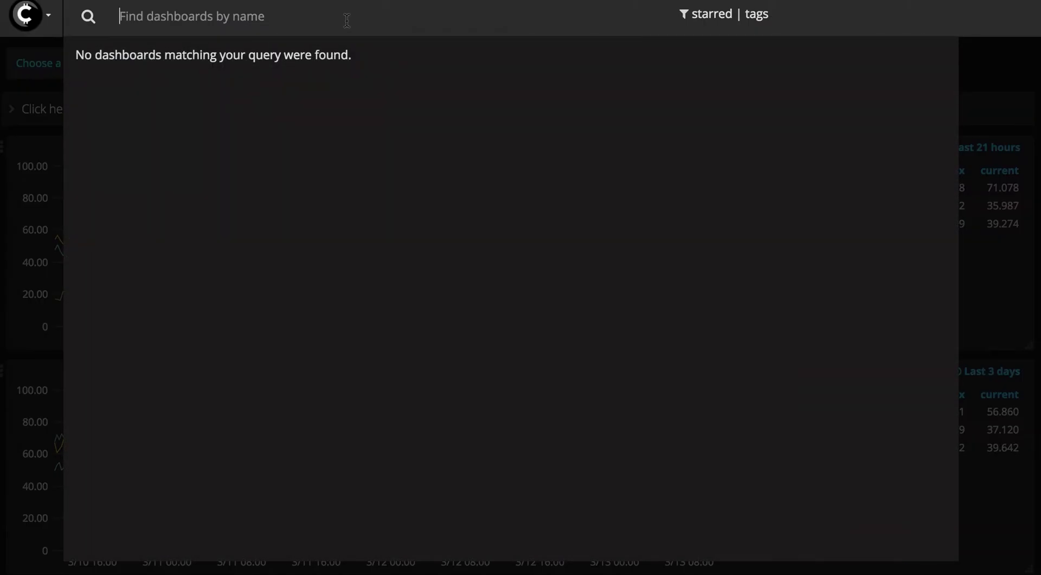
scroll(273, 390, "down", 1)
scroll(272, 389, "down", 2)
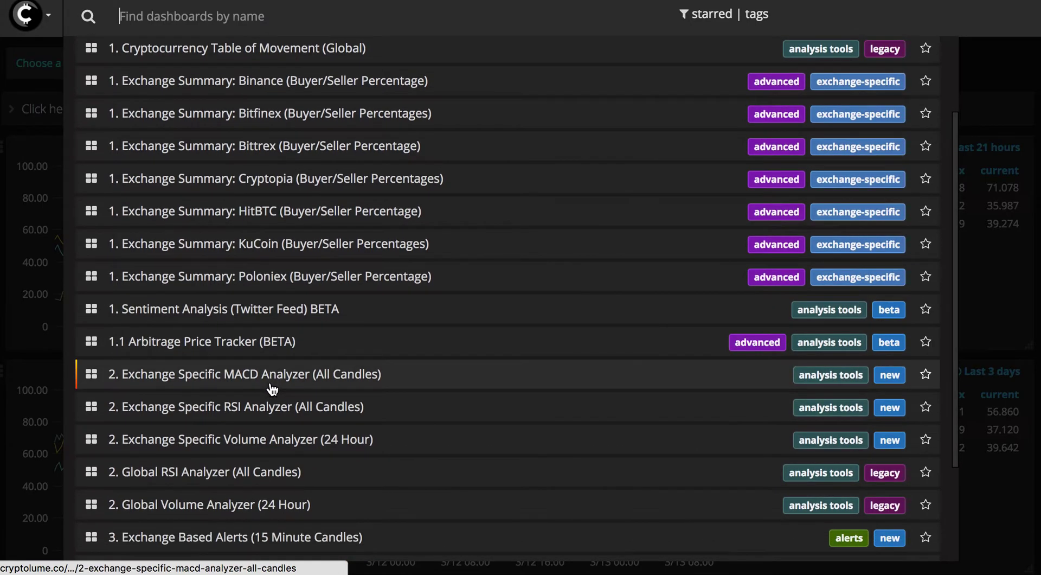
left_click(288, 387)
left_click(375, 421)
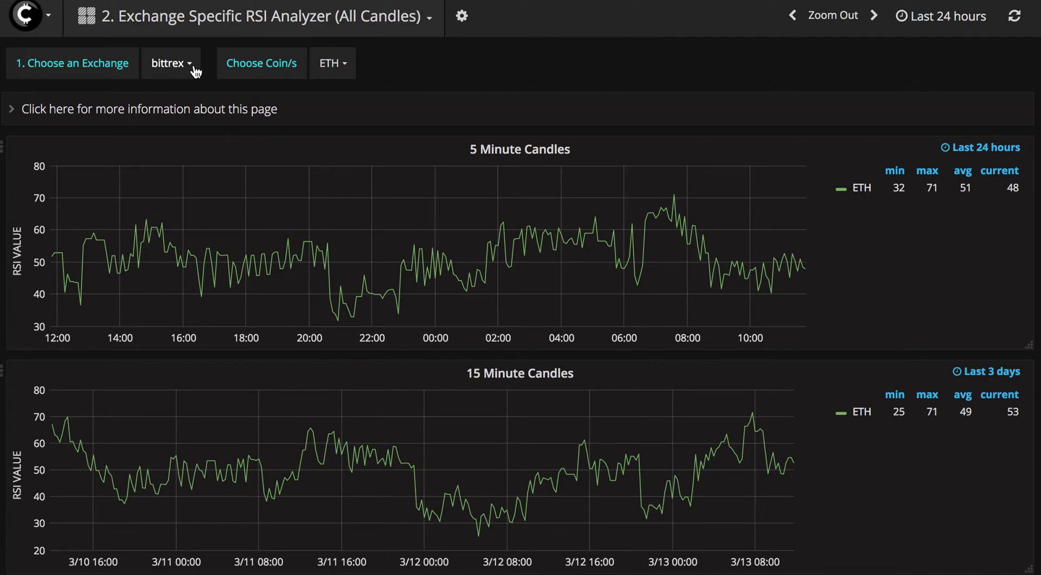
left_click(196, 71)
left_click(488, 70)
left_click(347, 63)
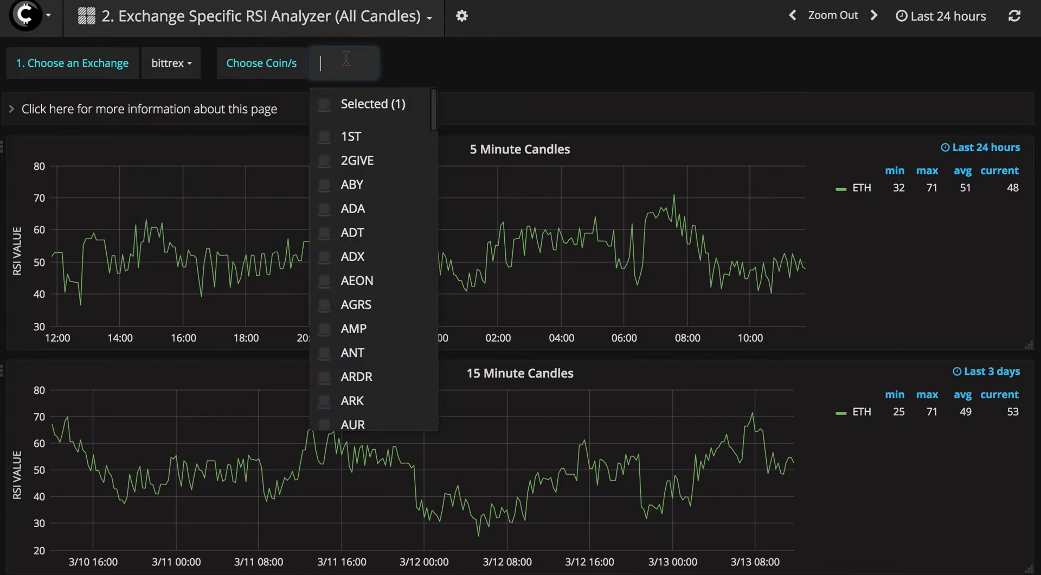
left_click(359, 161)
left_click(358, 207)
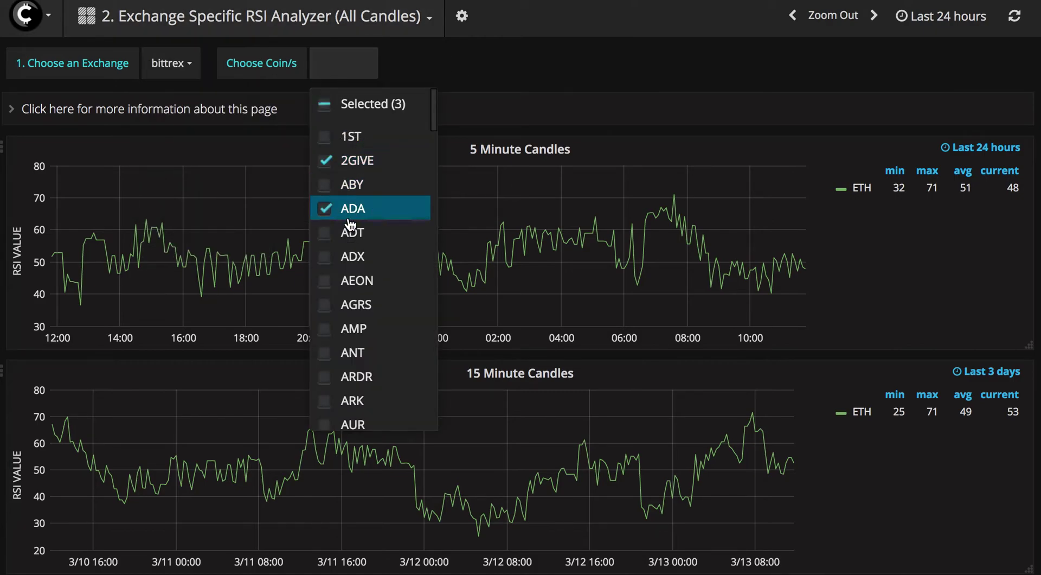
left_click(359, 253)
left_click(576, 49)
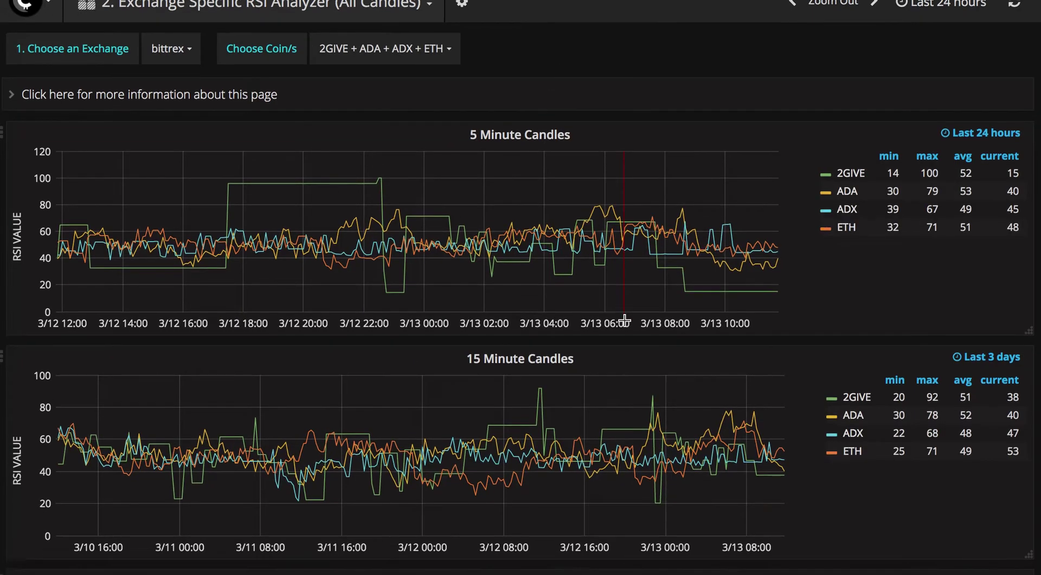
scroll(625, 320, "down", 5)
scroll(625, 320, "down", 8)
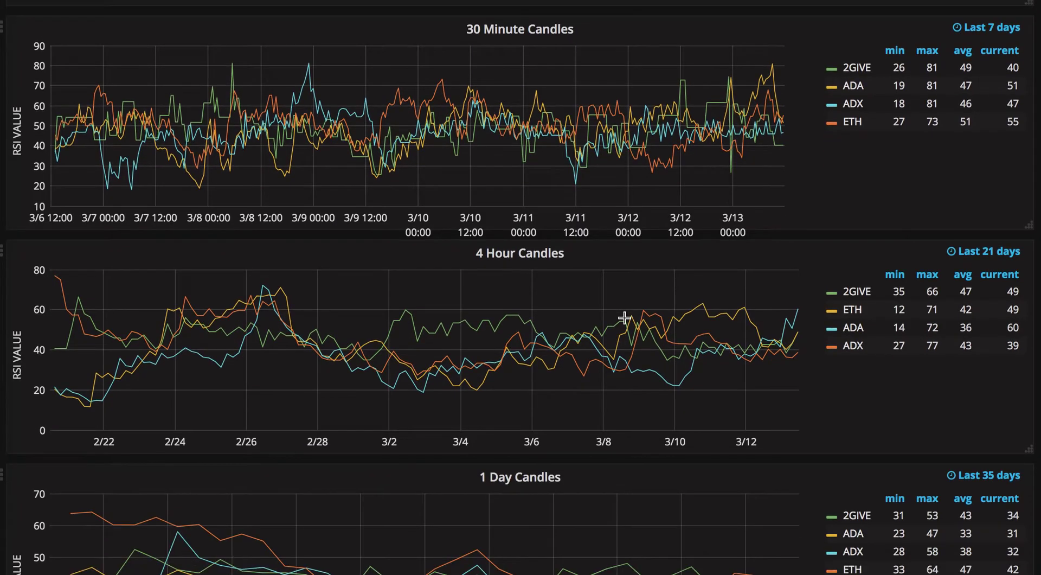
scroll(625, 319, "down", 1)
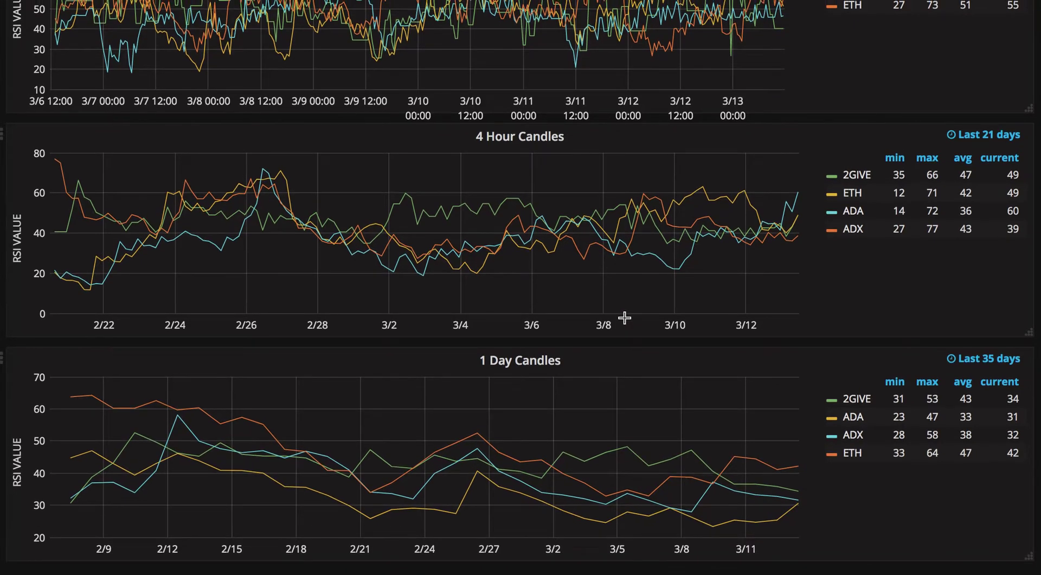
scroll(625, 319, "up", 11)
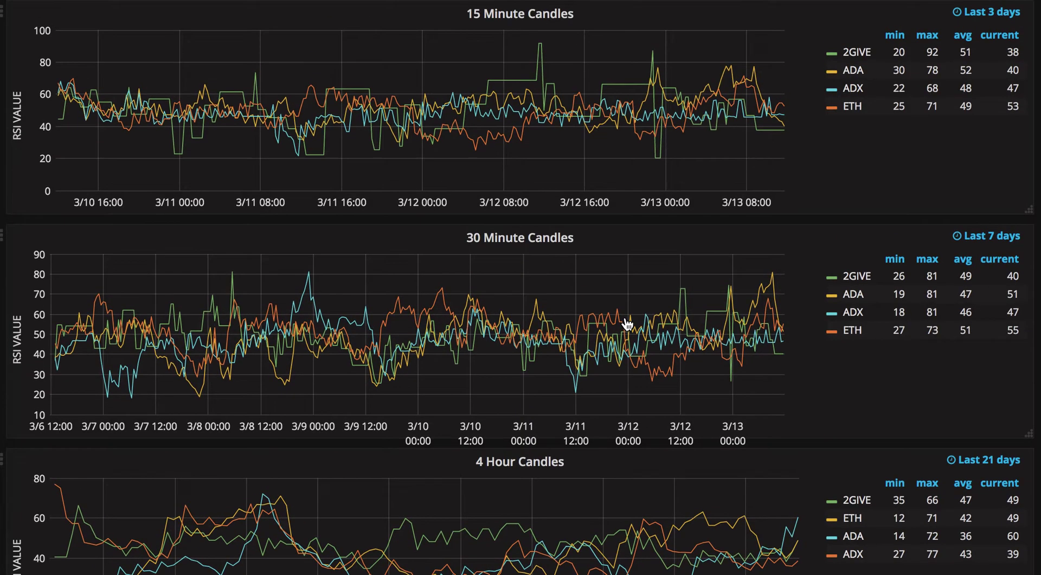
scroll(625, 318, "up", 3)
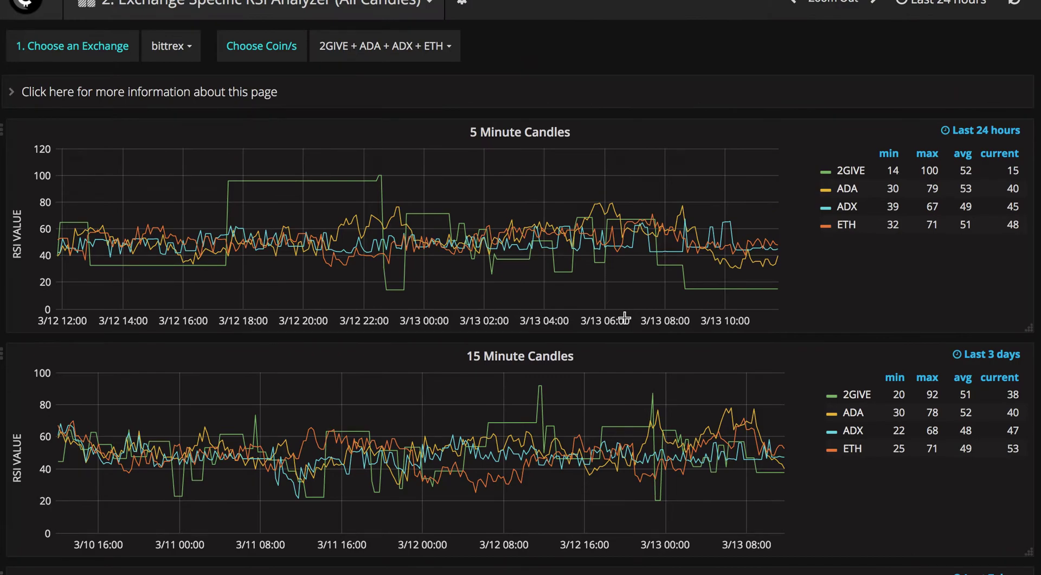
scroll(625, 319, "up", 1)
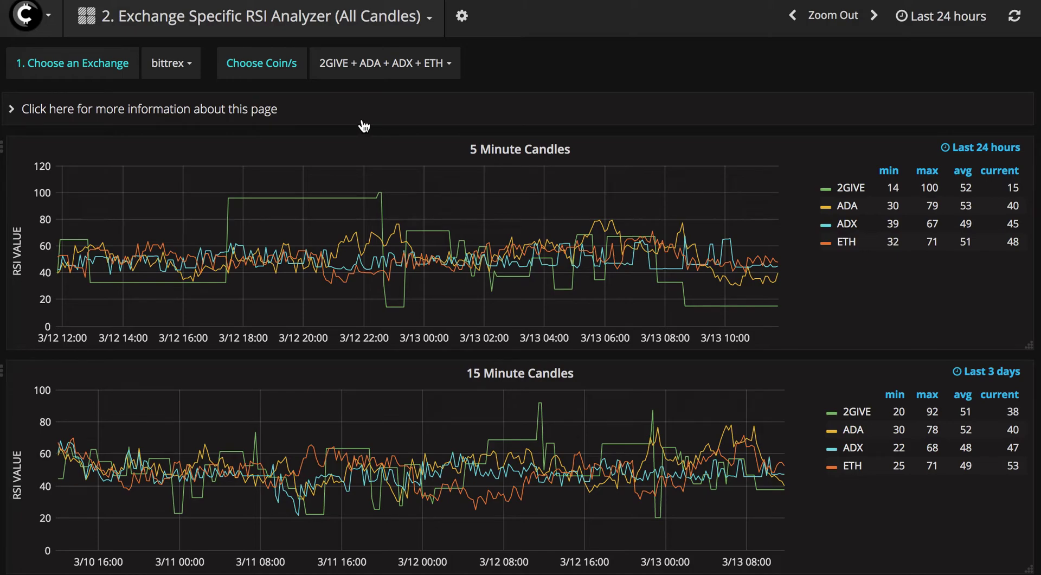
left_click(190, 81)
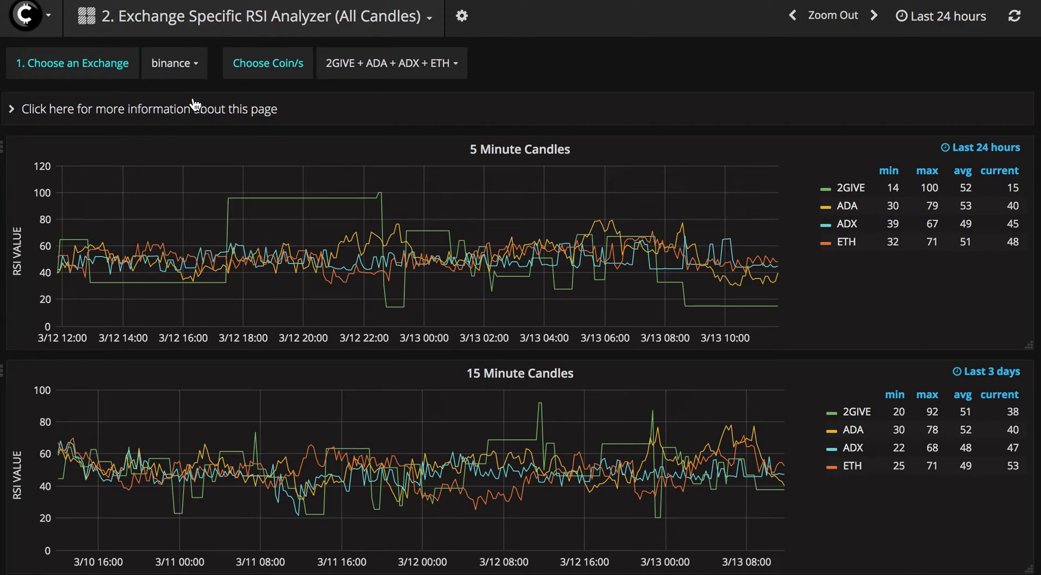
Clear the binance coin selection and choose BTCUSDT and ETH instead.
left_click(361, 73)
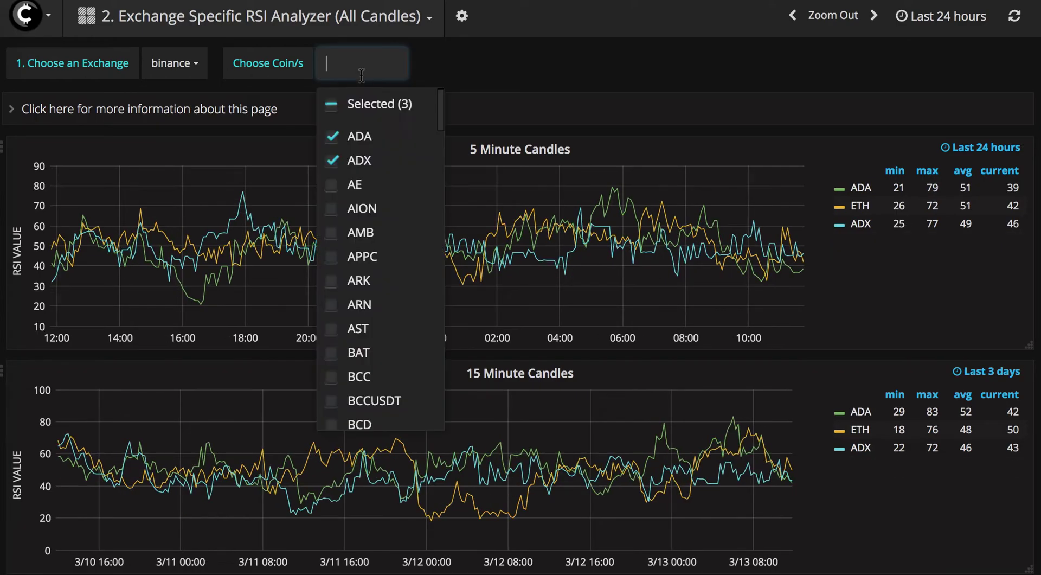
left_click(331, 104)
type("btc")
left_click(333, 142)
double_click(362, 65)
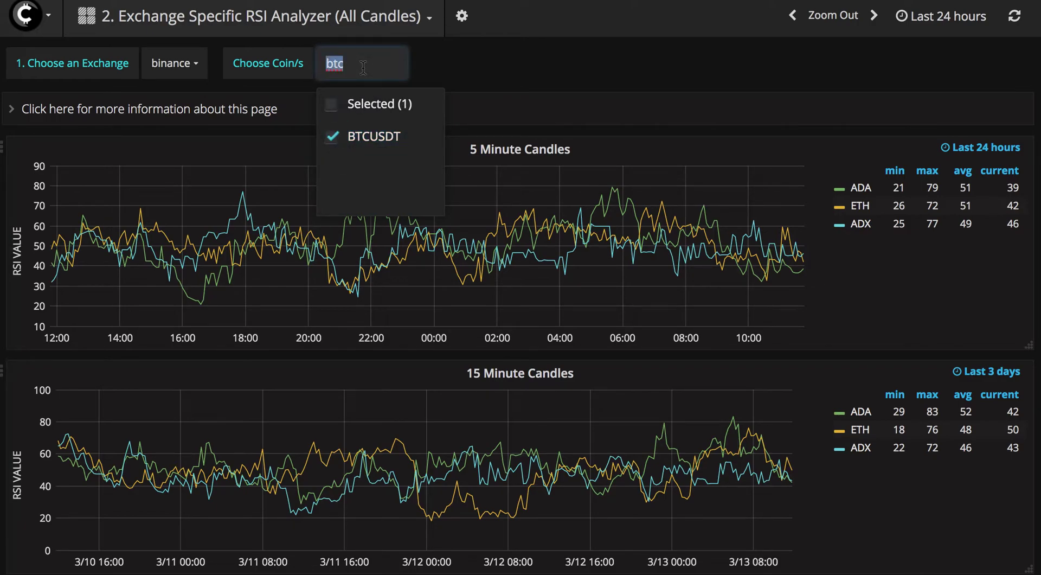
type("eth")
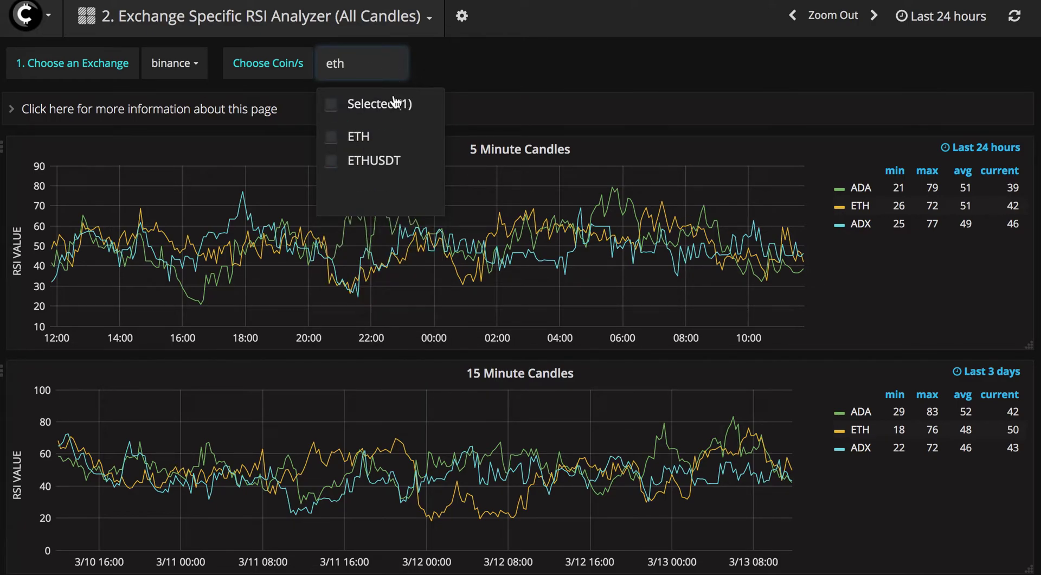
left_click(371, 137)
Add LTC to the chosen binance coins and apply the selection to reload the charts.
double_click(360, 73)
type("li")
key("BackSpace")
type("tc")
left_click(358, 137)
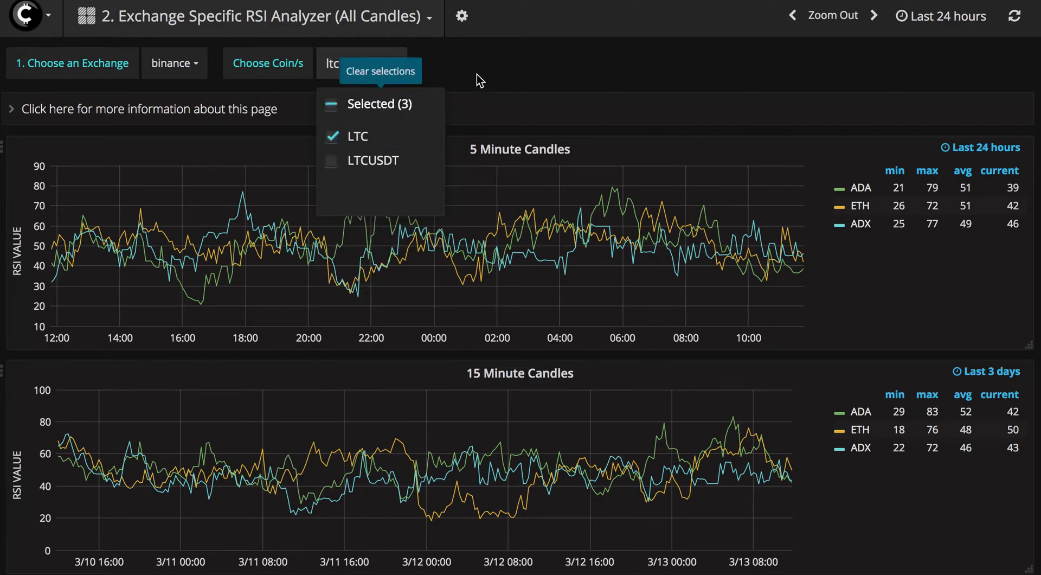
left_click(534, 51)
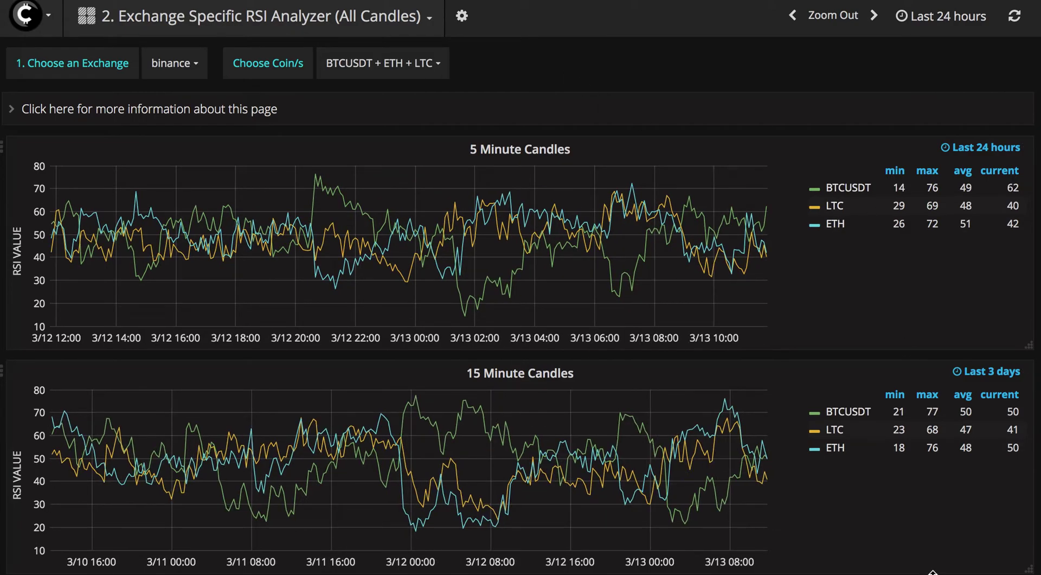
Toggle the LTC series off in the 5 Minute Candles chart legend.
mouse_move(504, 297)
left_click(825, 214)
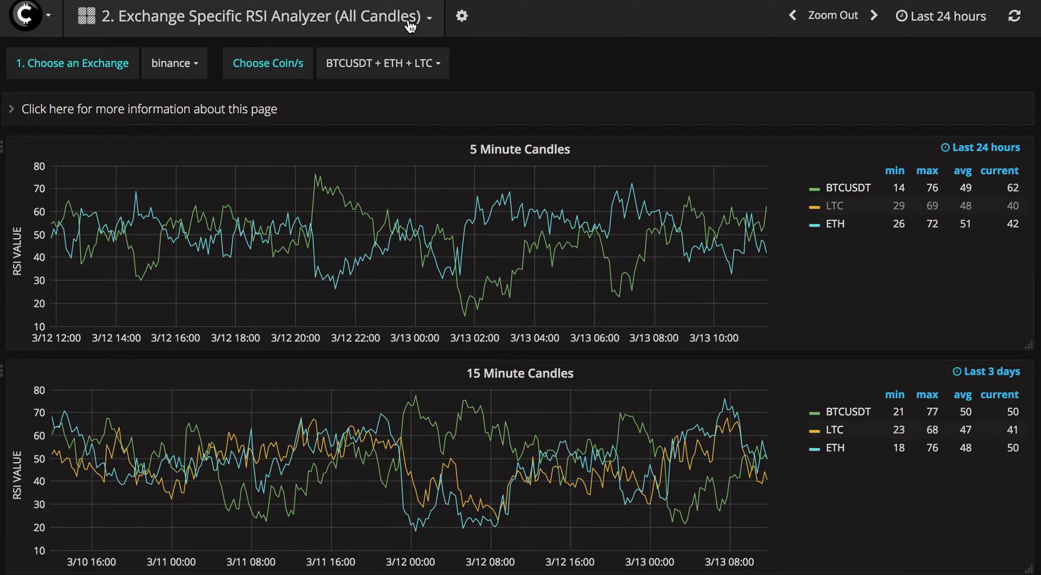
left_click(342, 16)
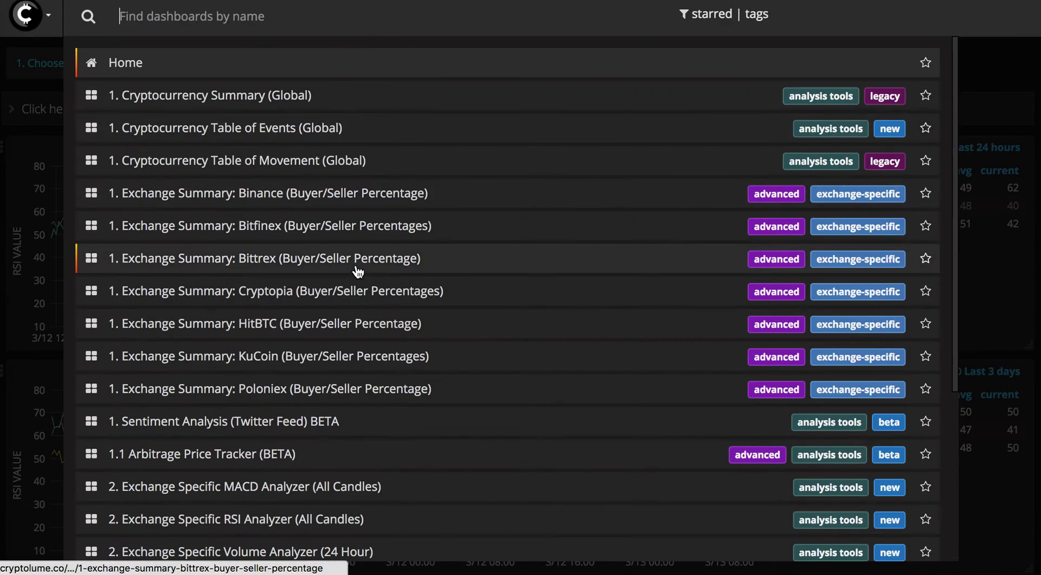
Load the 3. Exchange Based Alerts (30 Minute Candles) dashboard.
scroll(358, 272, "down", 5)
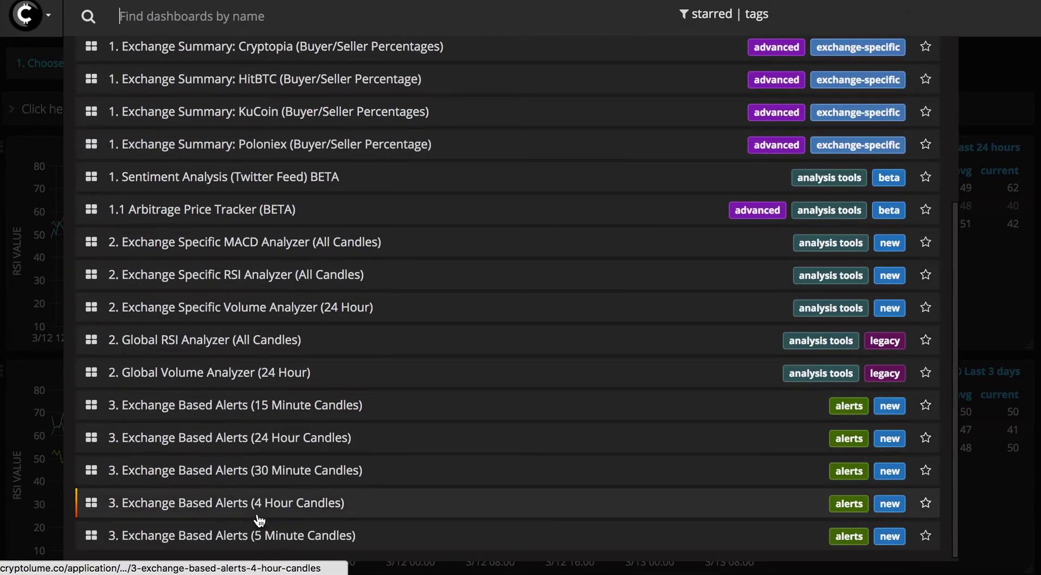
left_click(259, 473)
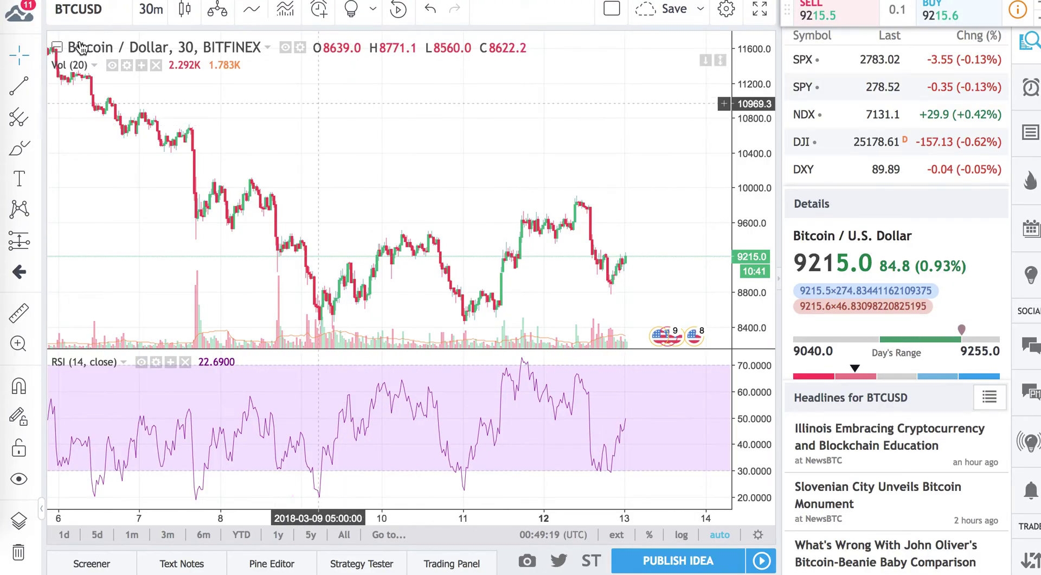
Switch the TradingView chart to ERCBTC EuropeCoin / Bitcoin on Bittrex and dismiss the OANDA ad.
left_click(69, 15)
type("ERC")
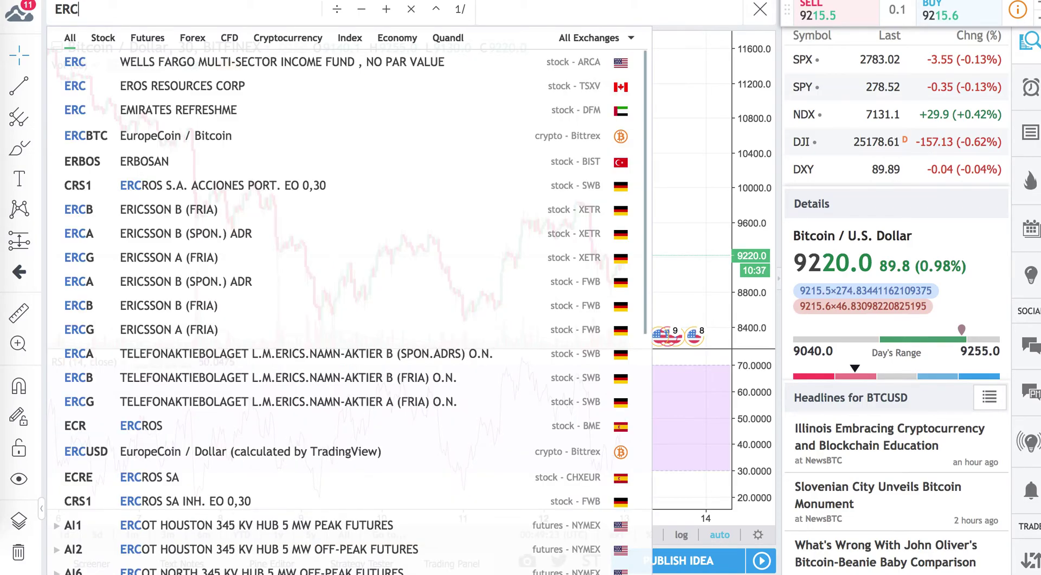
type("BTC")
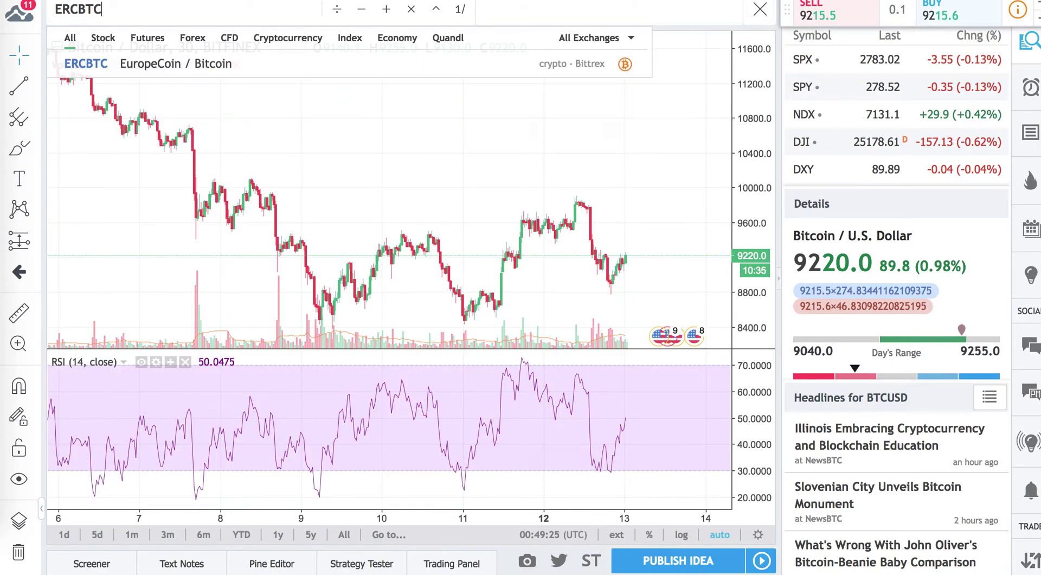
left_click(275, 74)
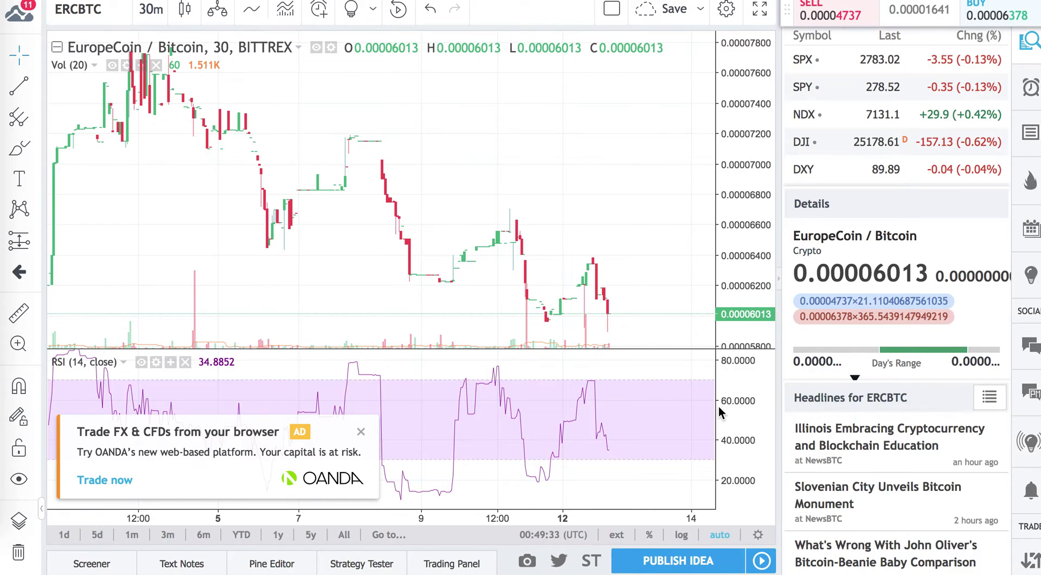
left_click(360, 432)
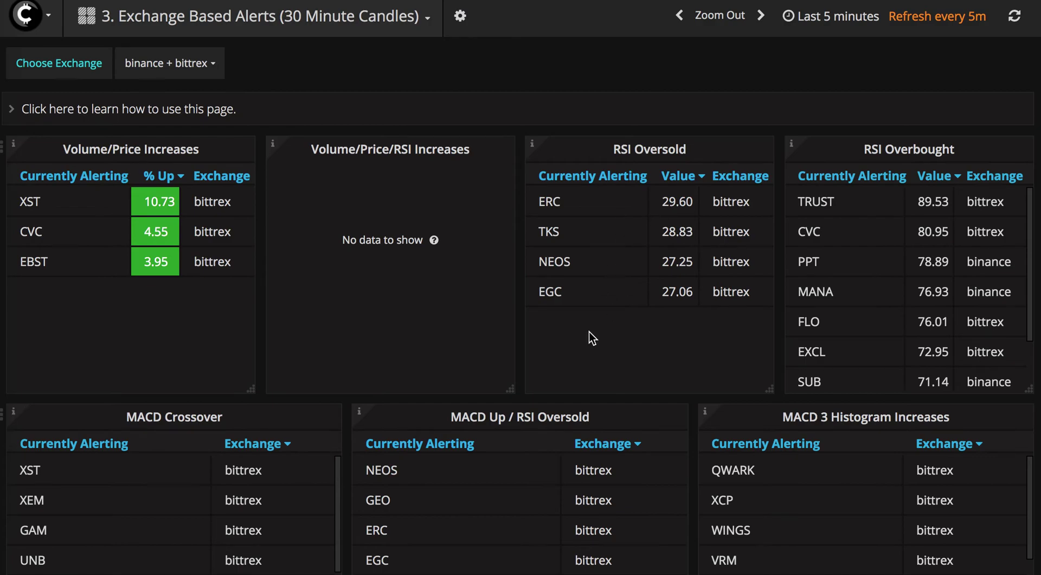
scroll(590, 332, "down", 5)
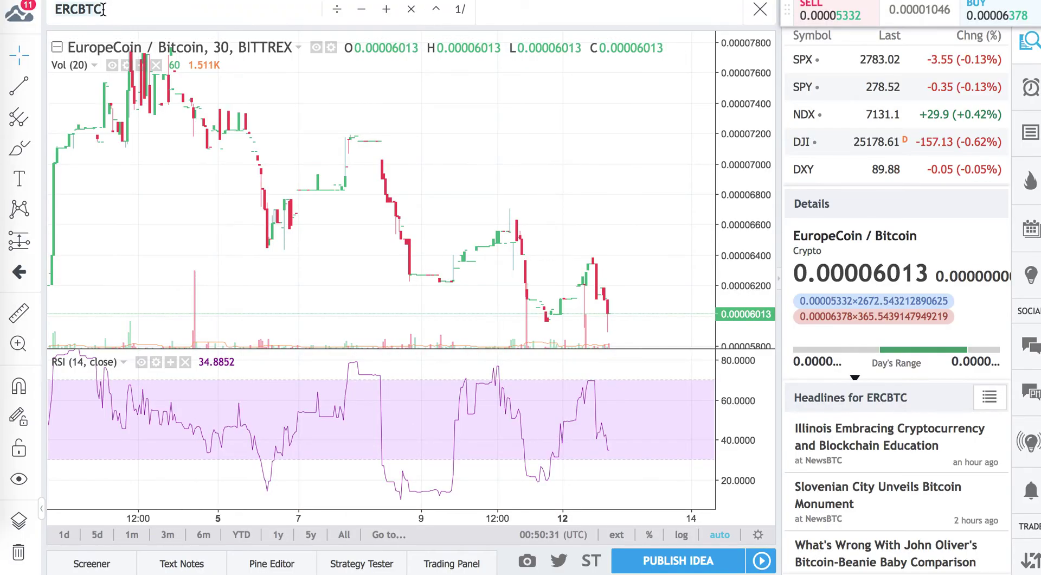
Search 'NEOS' and load the NEOSBTC NeosCoin / Bitcoin Bittrex chart.
type("NEOS")
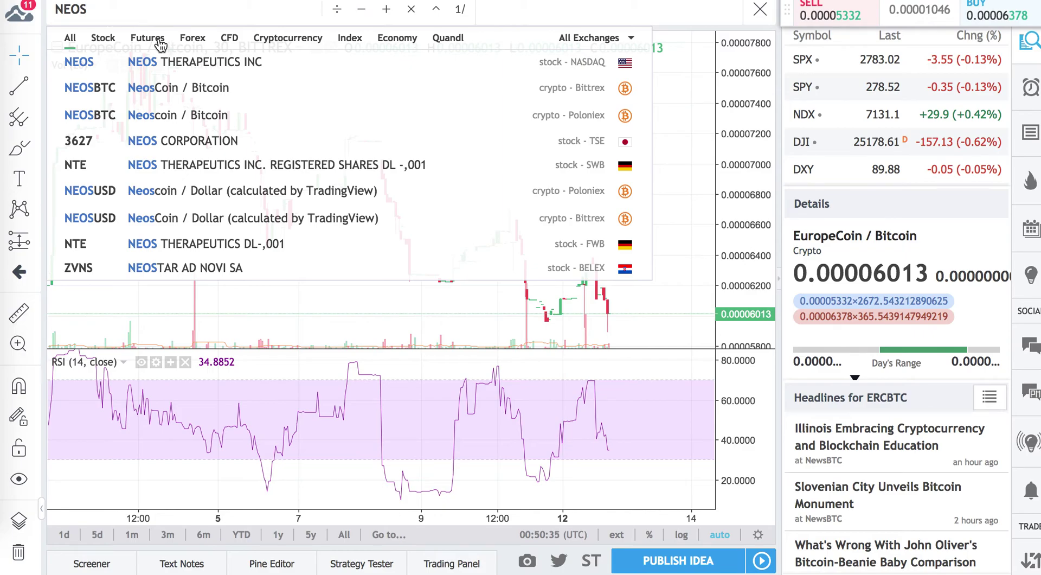
left_click(170, 93)
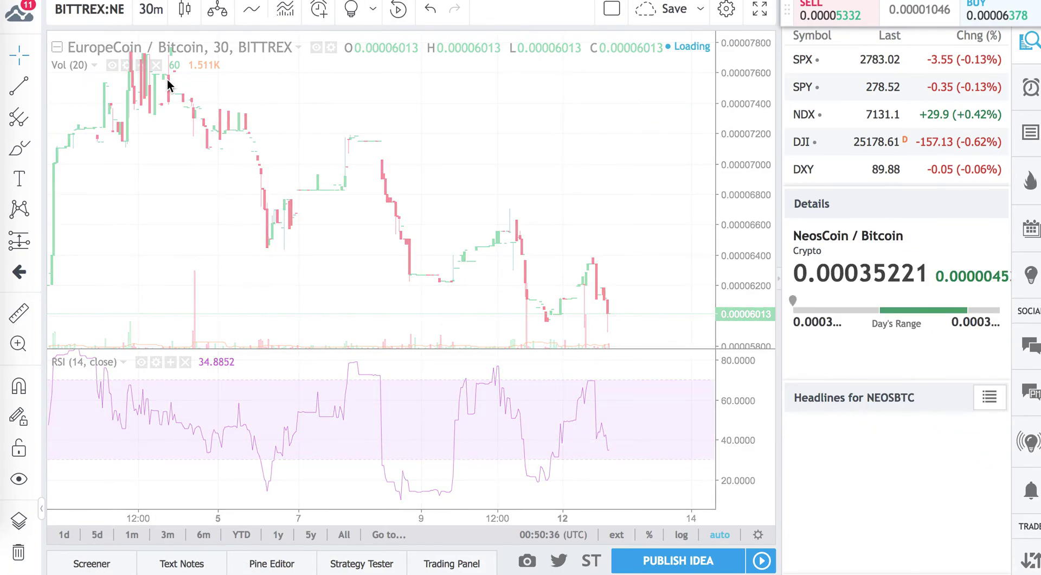